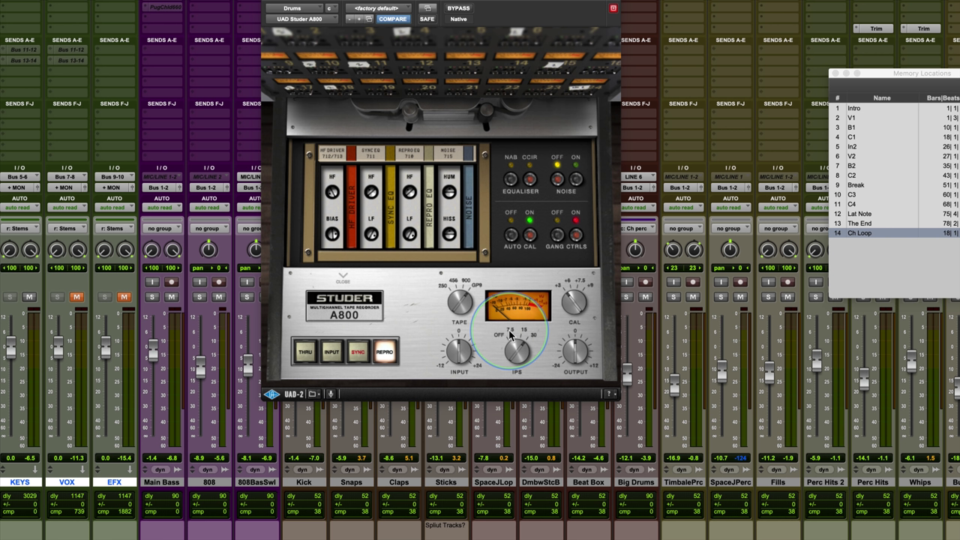
- Adjust the IPS tape speed on the Drums track's Studer A800 and nudge its plugin window upward
drag(510, 335, 523, 281)
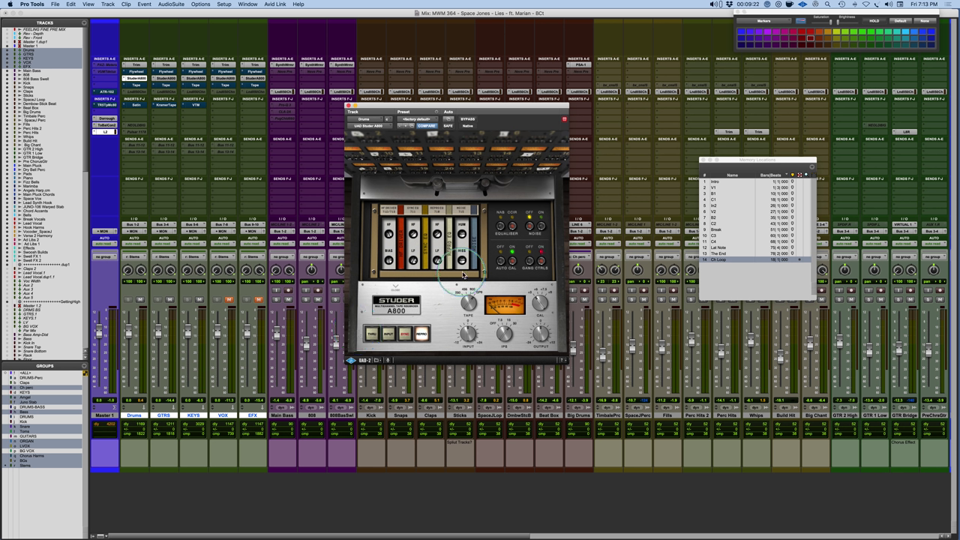
drag(497, 105, 497, 102)
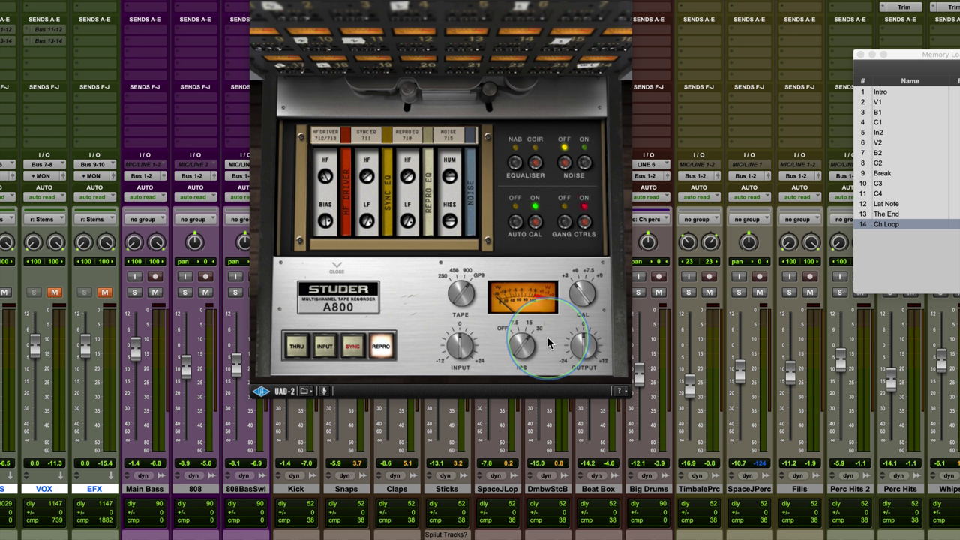
- Play the session and compare the Studer A800's THRU and REPRO paths, checking the IPS control and finishing on REPRO
click(292, 348)
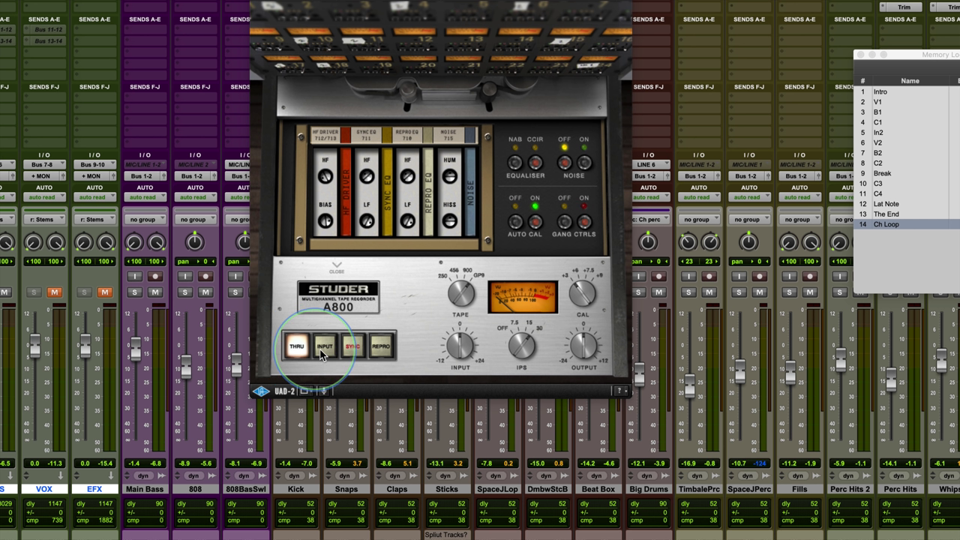
click(382, 347)
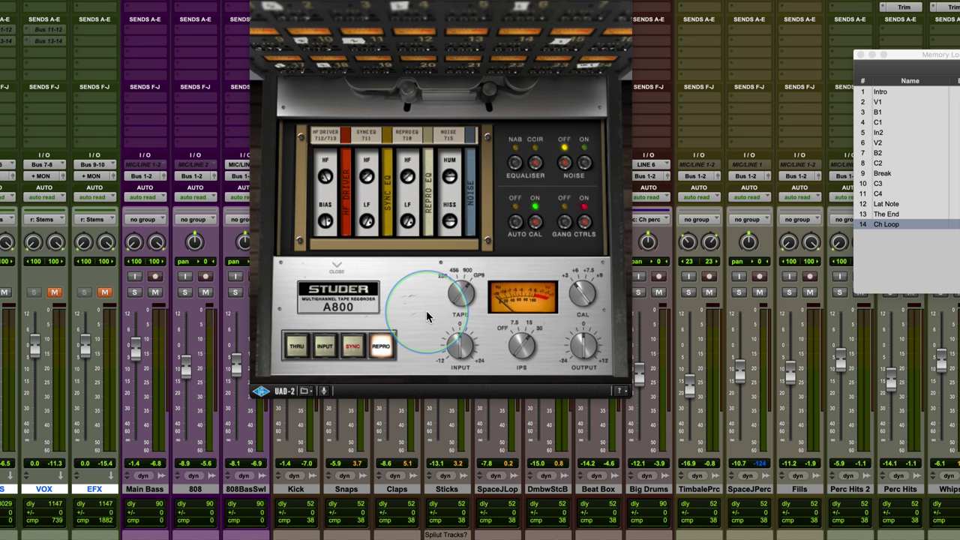
key(space)
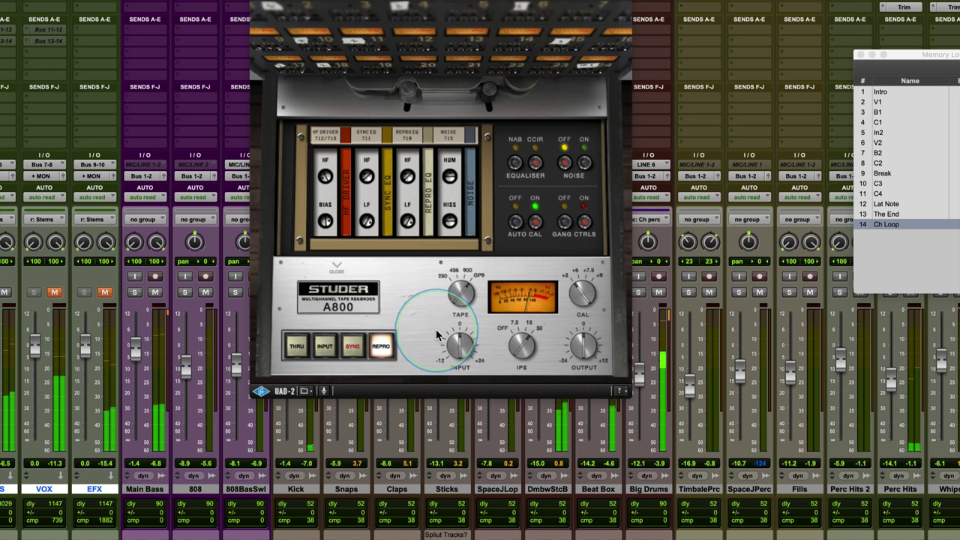
click(295, 352)
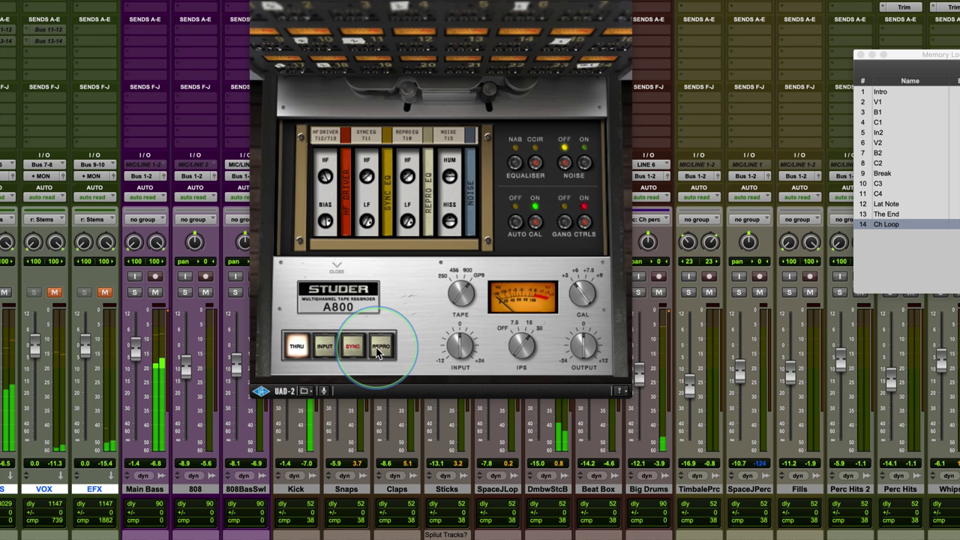
click(515, 346)
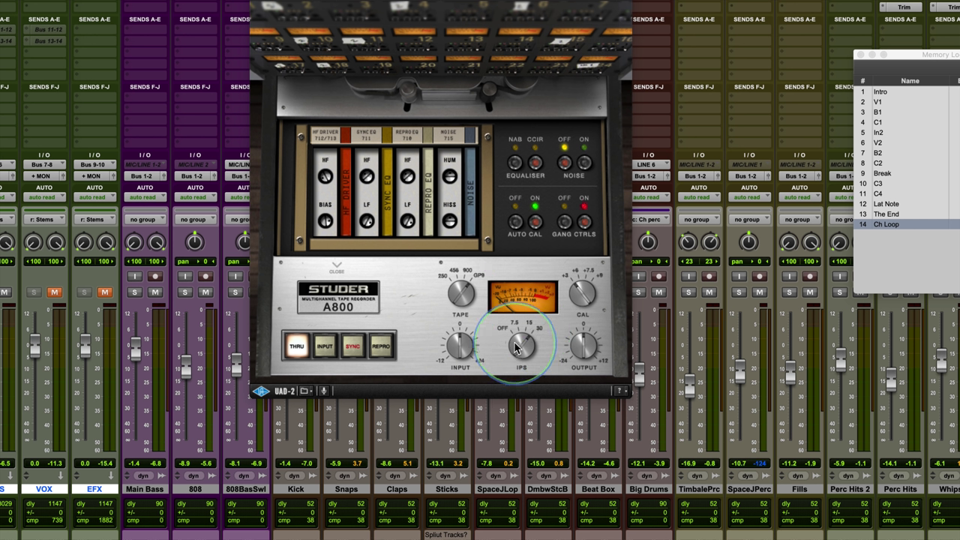
drag(514, 347, 519, 311)
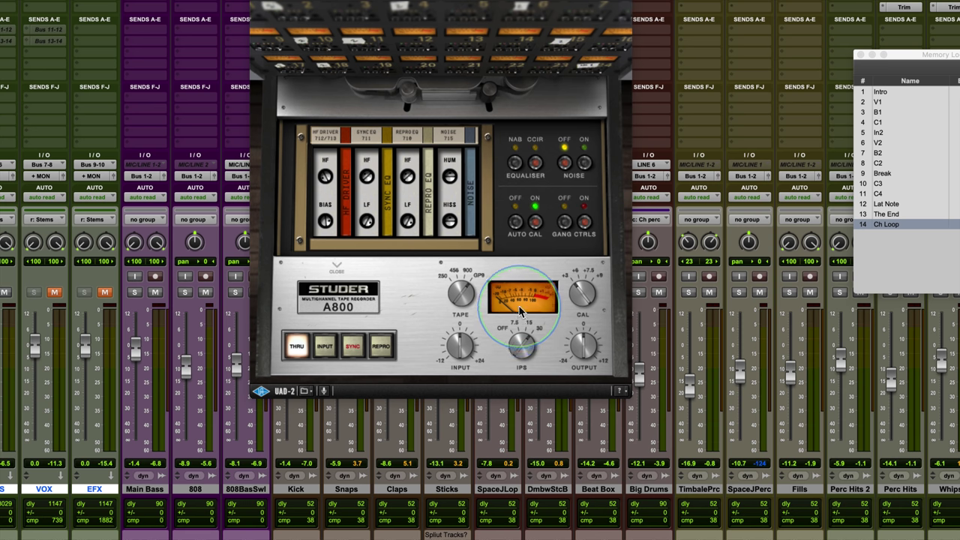
click(381, 346)
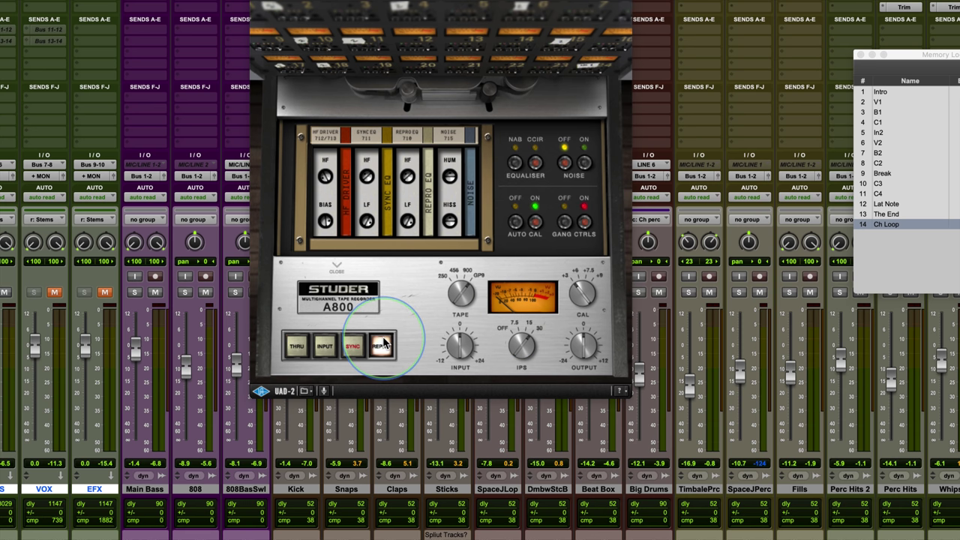
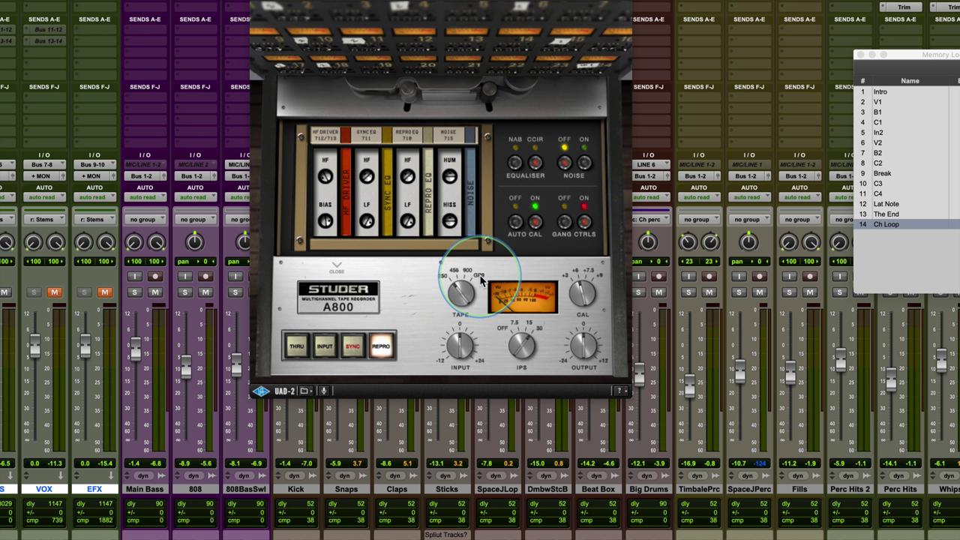
- Try the NAB/CCIR equaliser selector on the Studer A800
click(517, 156)
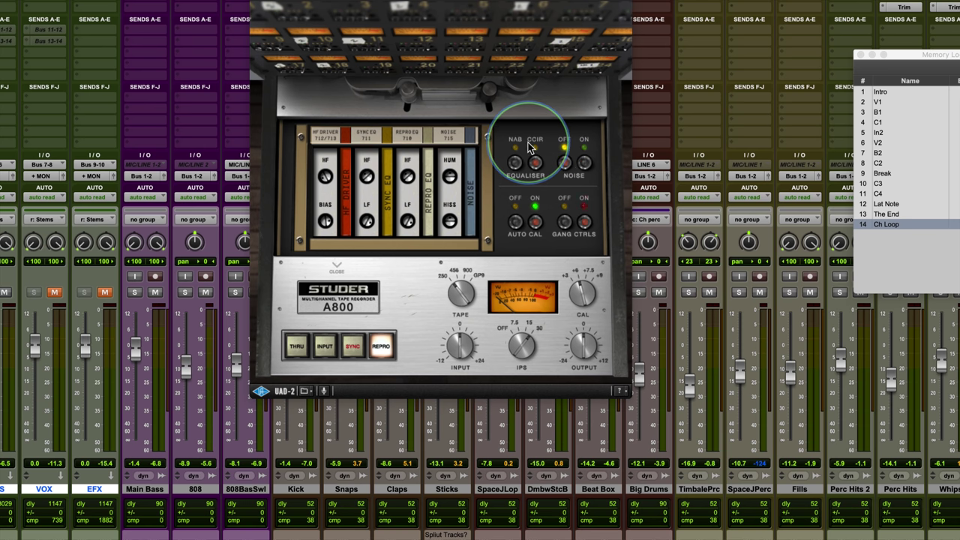
click(510, 151)
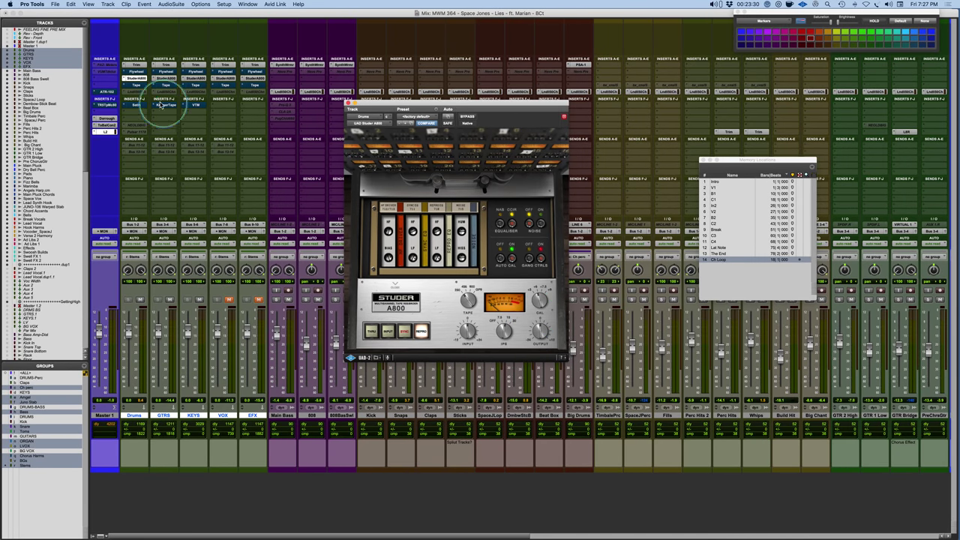
- Open the Softube Tape plugin on the Drums track, try color types B and C, and set the type to A
click(137, 85)
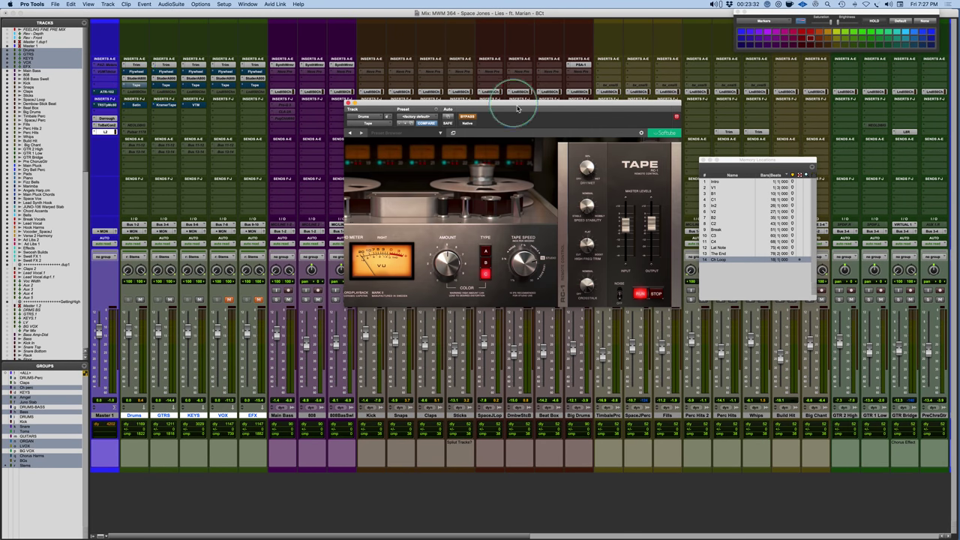
drag(515, 105, 451, 99)
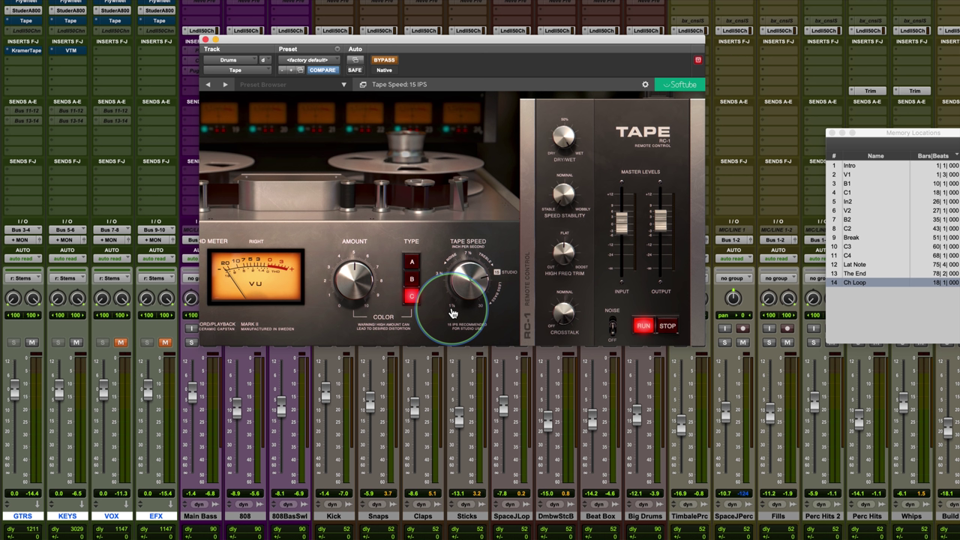
mouse_move(354, 279)
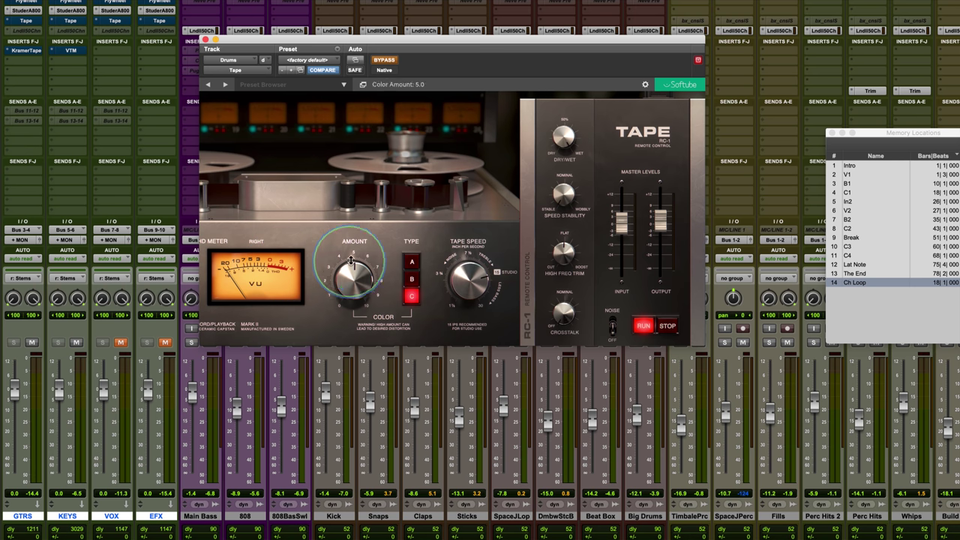
click(410, 279)
click(410, 295)
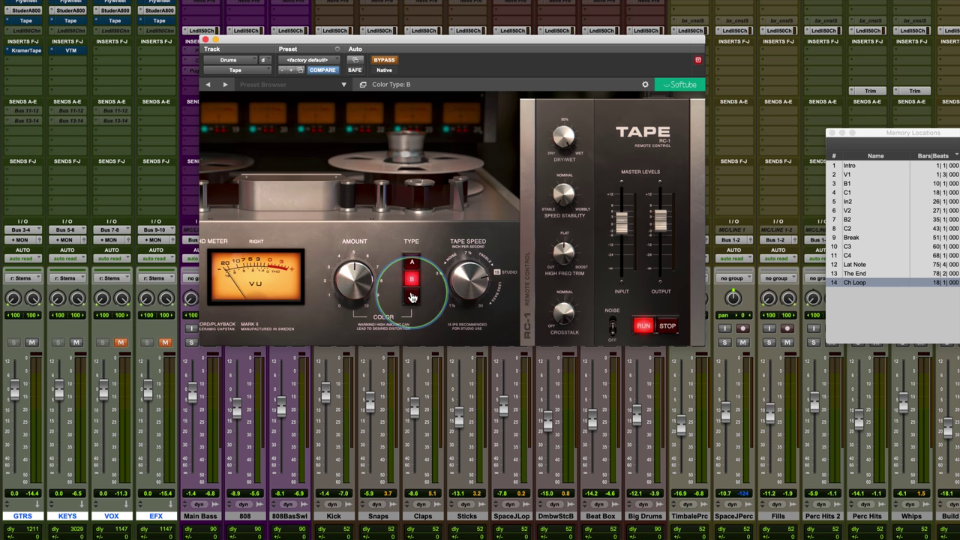
click(412, 263)
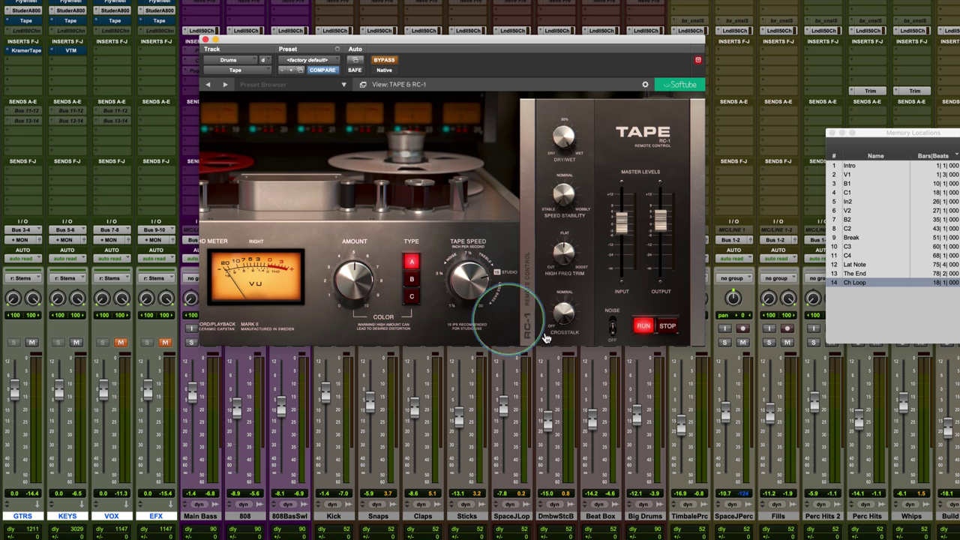
mouse_move(563, 251)
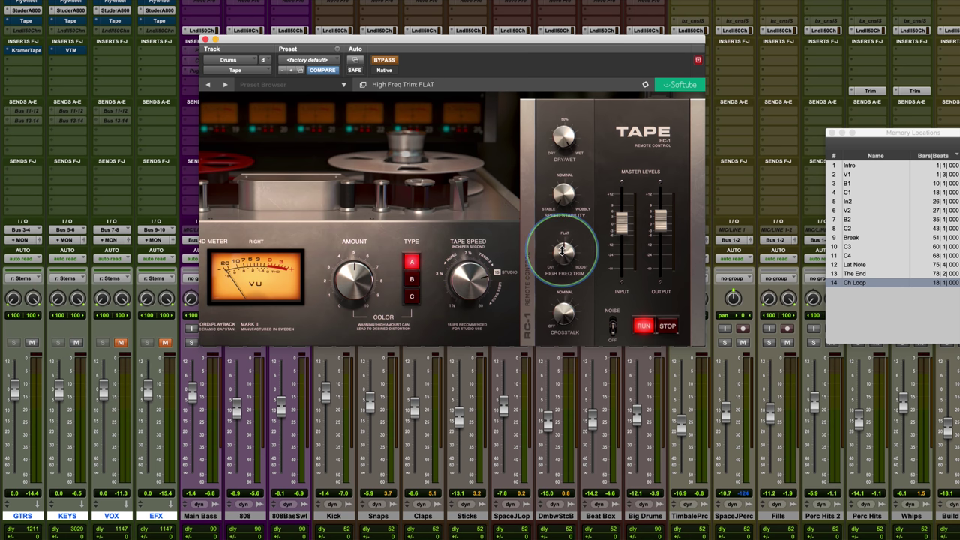
- Open Virtual Tape Machines on the KEYS track and go through its High and Low bias positions, finishing on Normal
click(59, 52)
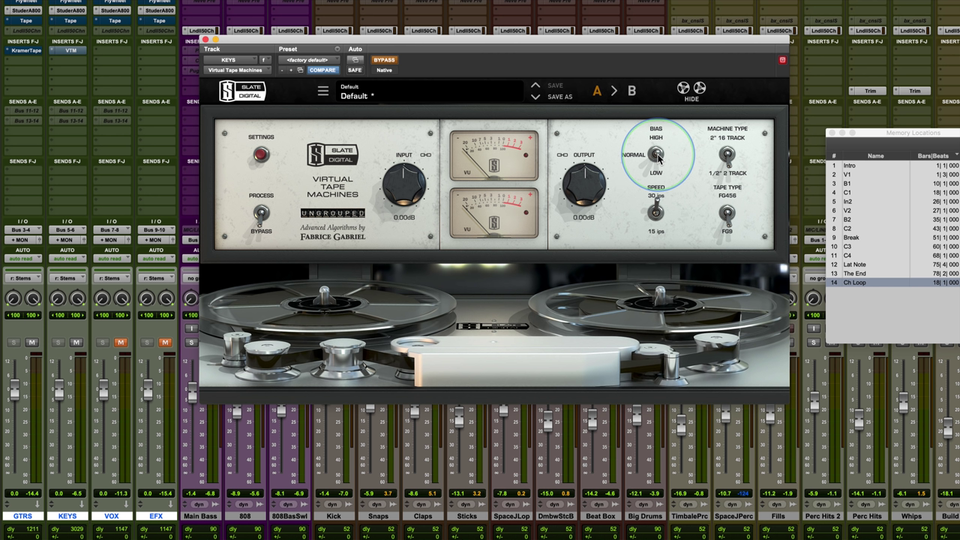
drag(657, 158, 657, 144)
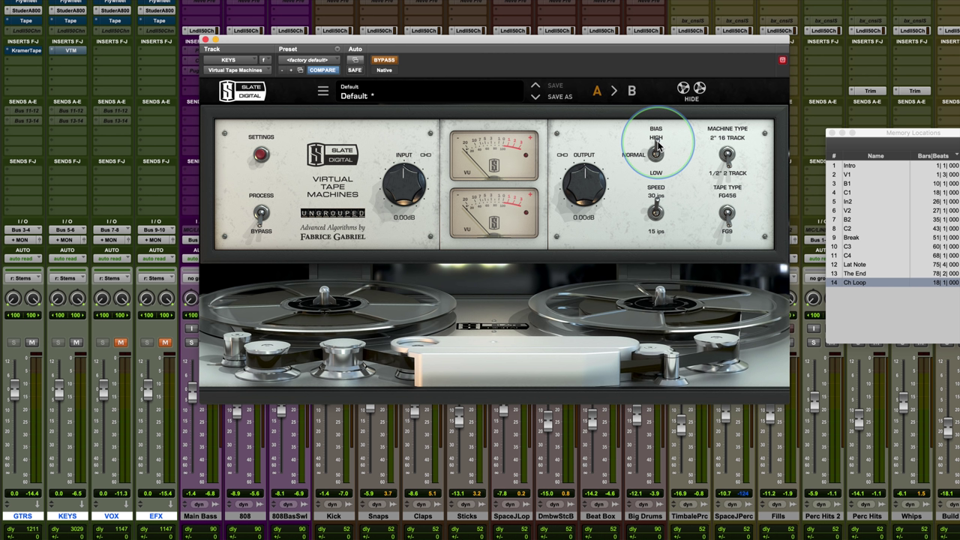
drag(656, 145, 657, 171)
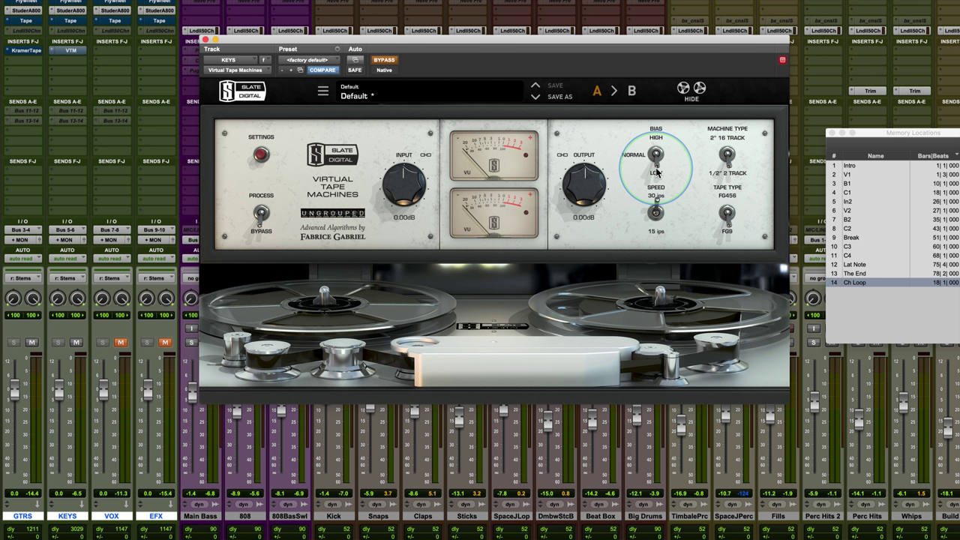
drag(656, 172, 657, 158)
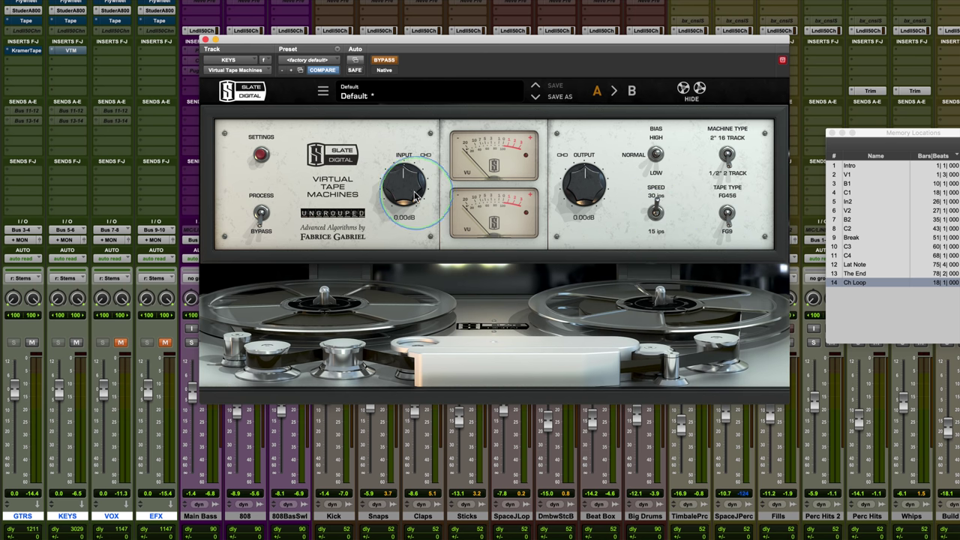
- Set the Virtual Tape Machines input level to -1.16 dB and check its tape type switch
mouse_move(404, 183)
mouse_down()
mouse_move(409, 154)
mouse_move(394, 218)
mouse_move(400, 190)
mouse_up()
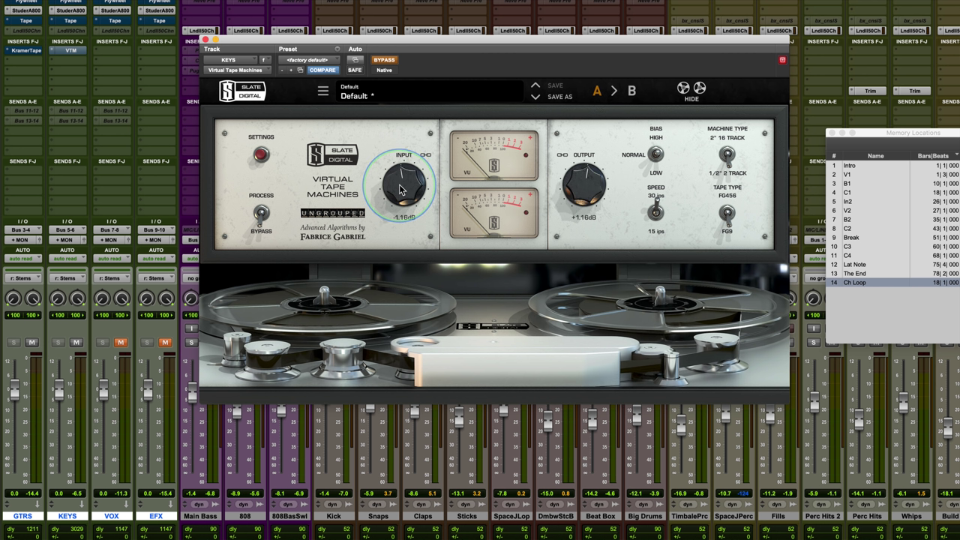
click(726, 225)
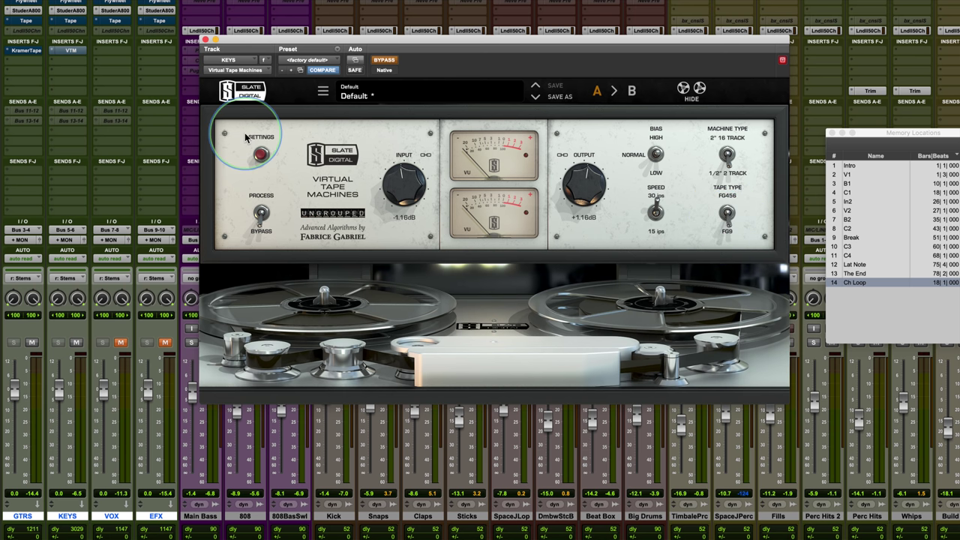
- Open Kramer Tape on the GTRS track, try flux settings up to 520, and set the flux to 250
click(24, 51)
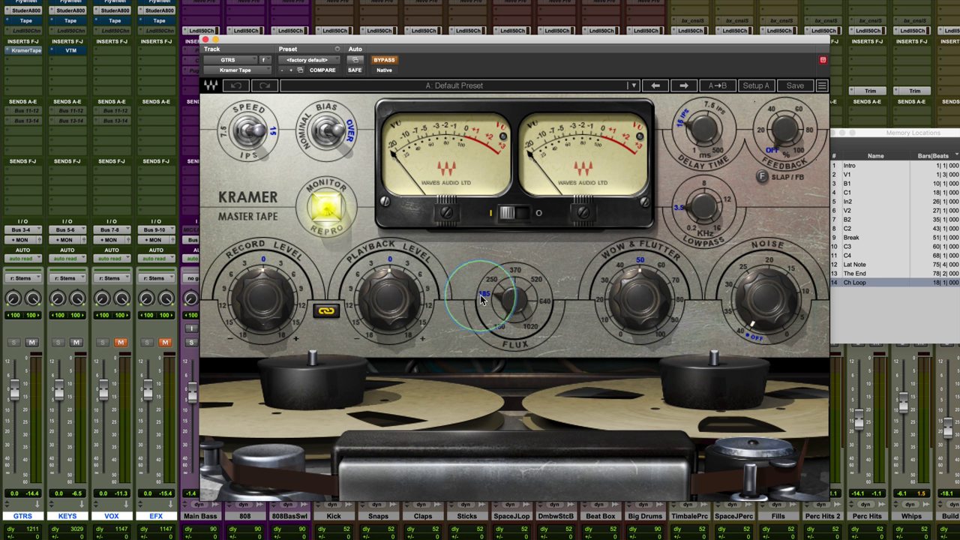
mouse_move(482, 298)
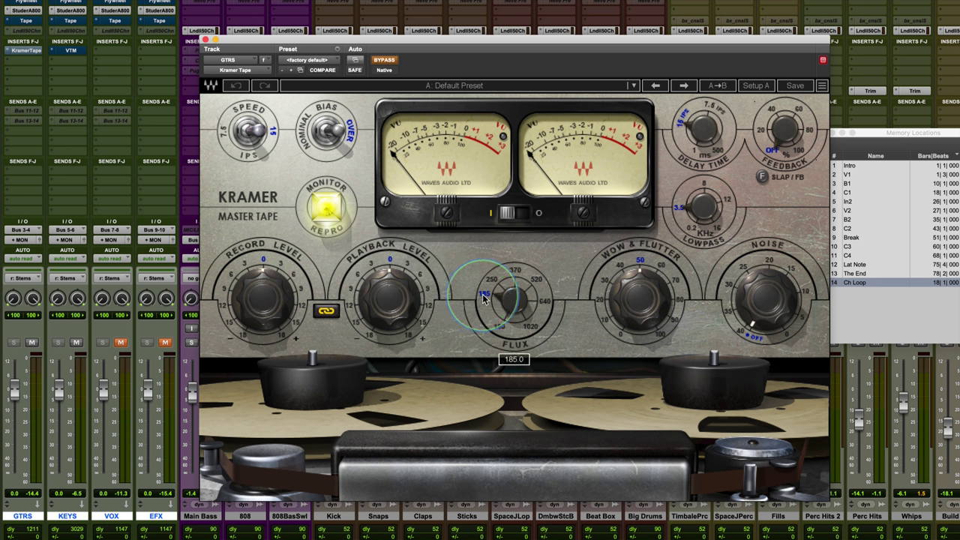
click(491, 279)
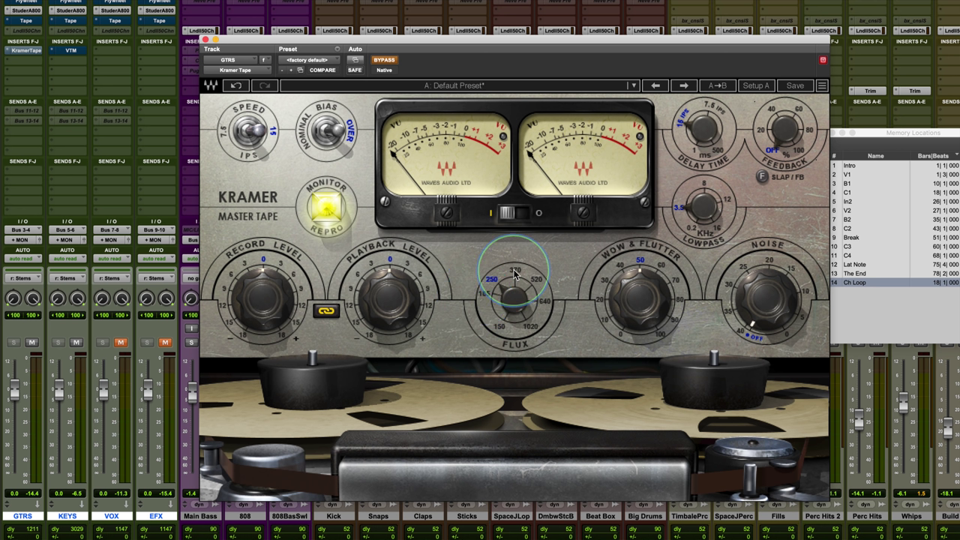
click(514, 273)
click(536, 279)
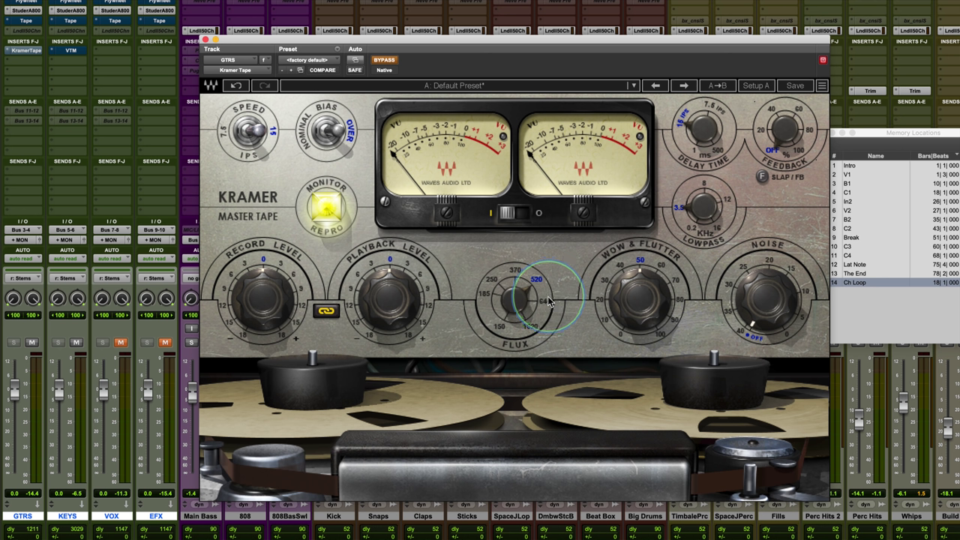
mouse_move(529, 333)
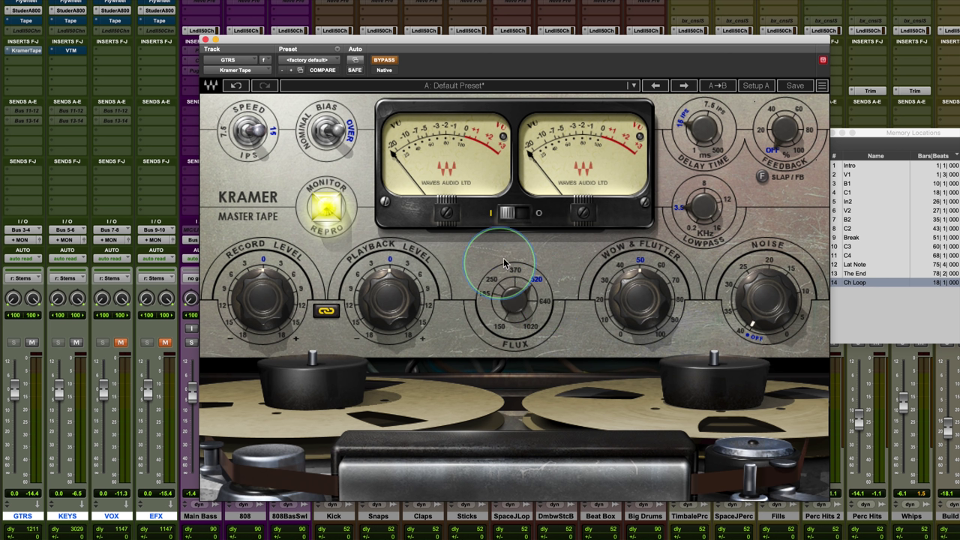
click(491, 288)
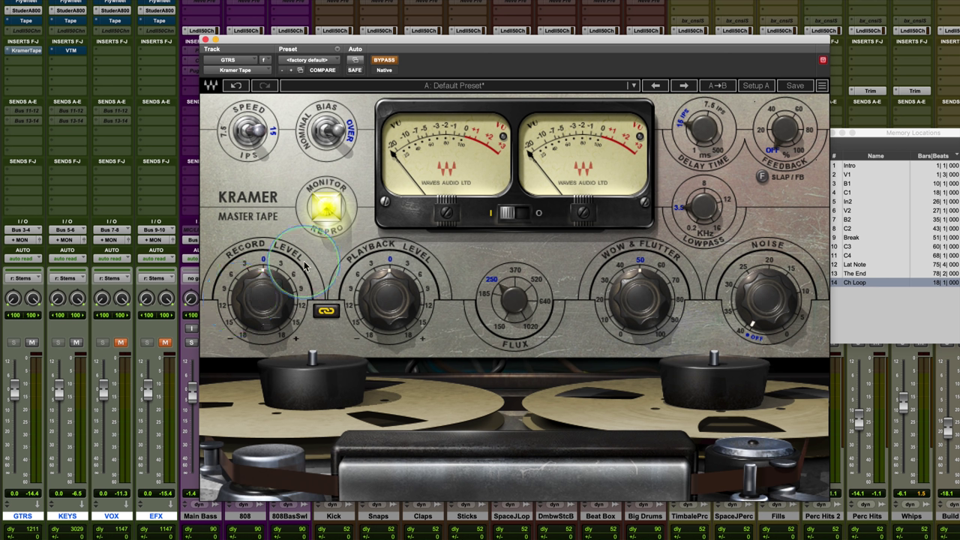
- Try the Kramer Tape speed switch, leaving it at 15 IPS
click(272, 132)
click(253, 132)
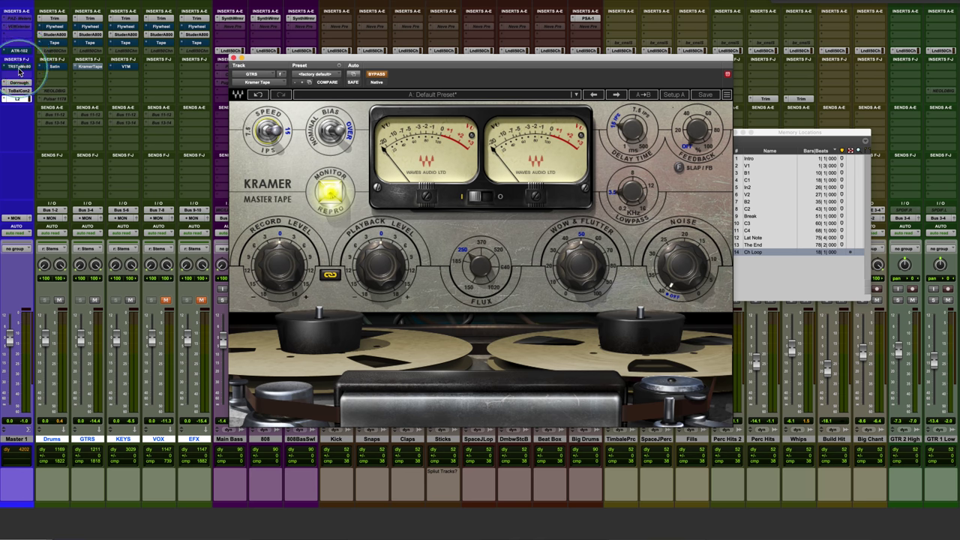
- Open the Satin tape plugin on the Drums track and take it out of bypass
click(57, 68)
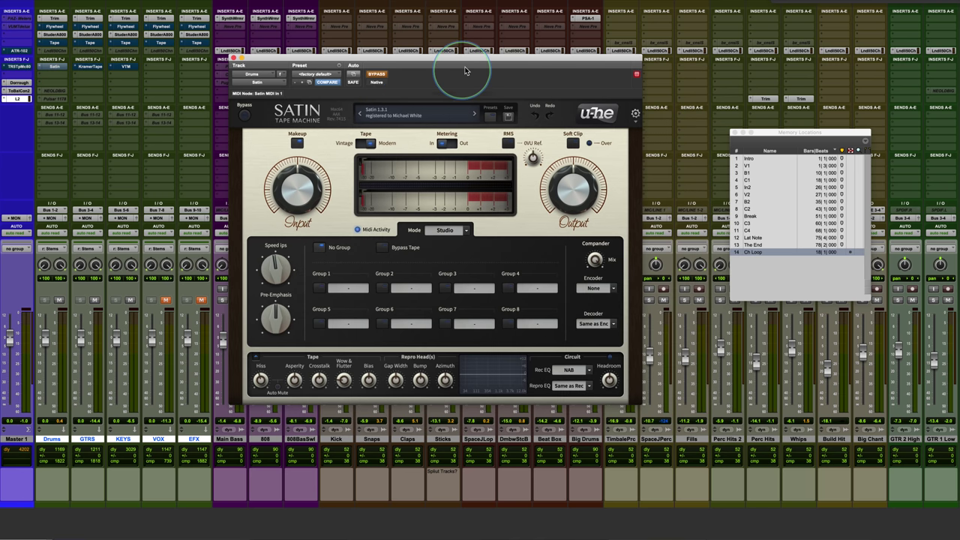
drag(486, 59, 505, 53)
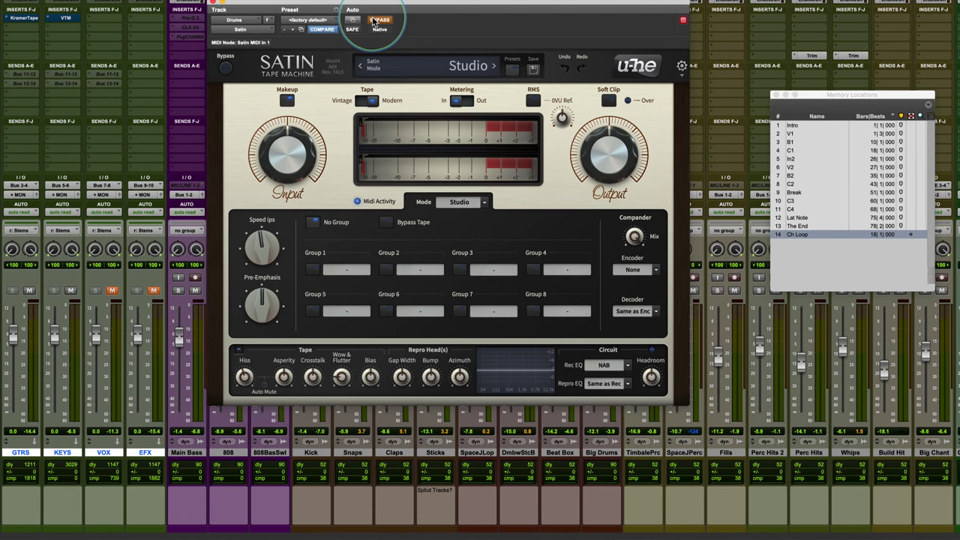
click(372, 21)
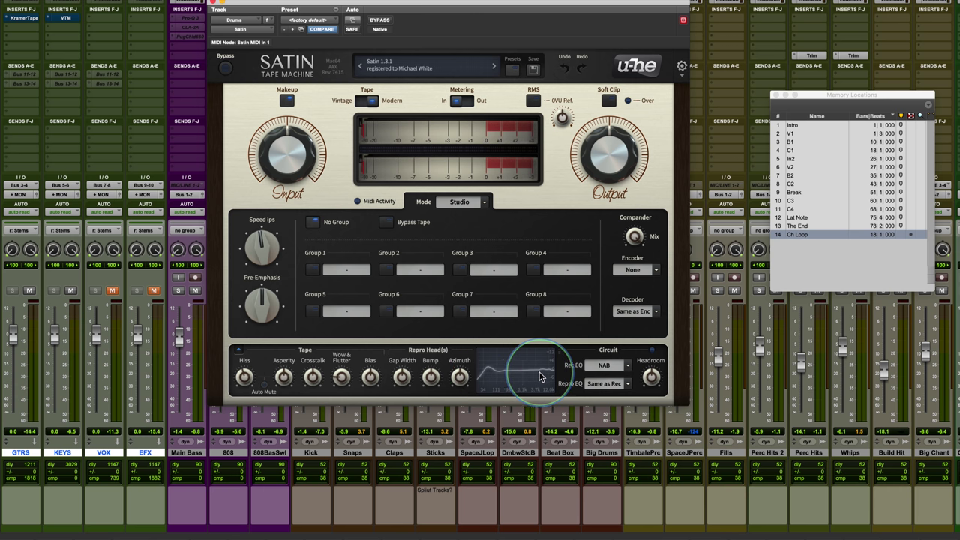
- Try the IEC 15 ips record EQ in Satin and return the Rec EQ to NAB
click(628, 365)
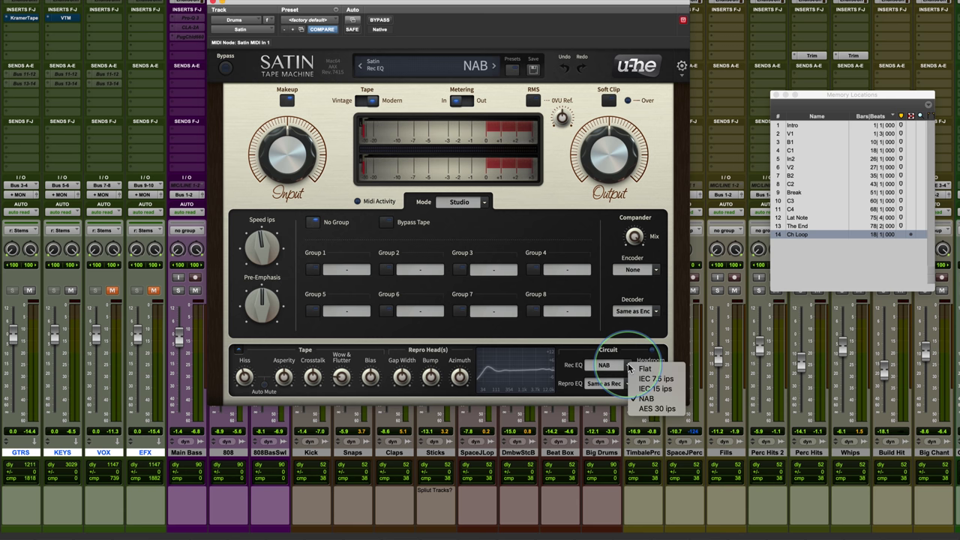
click(654, 389)
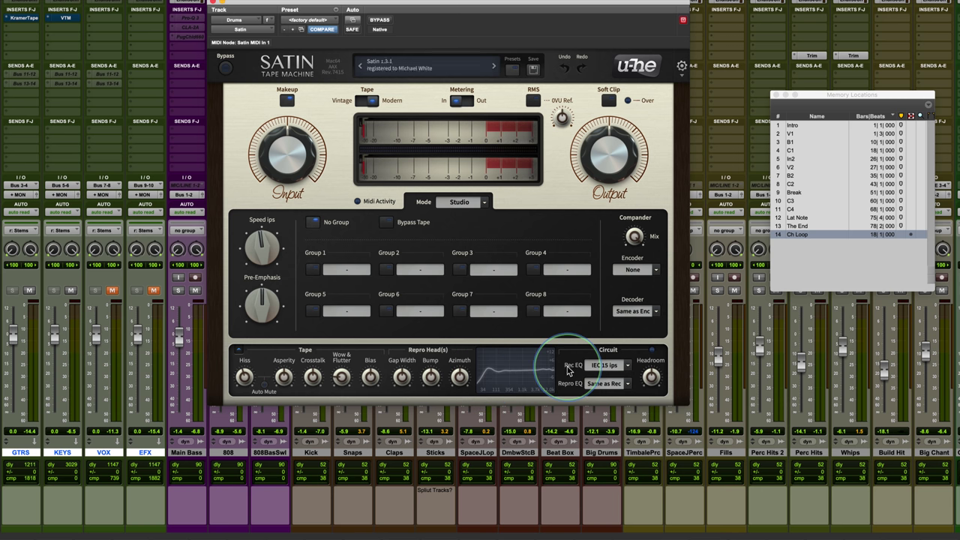
click(609, 366)
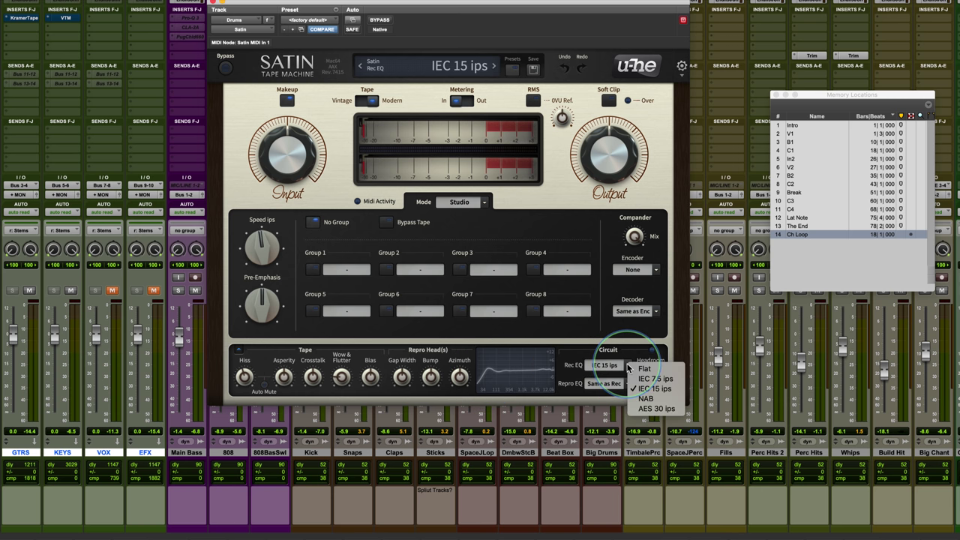
click(646, 398)
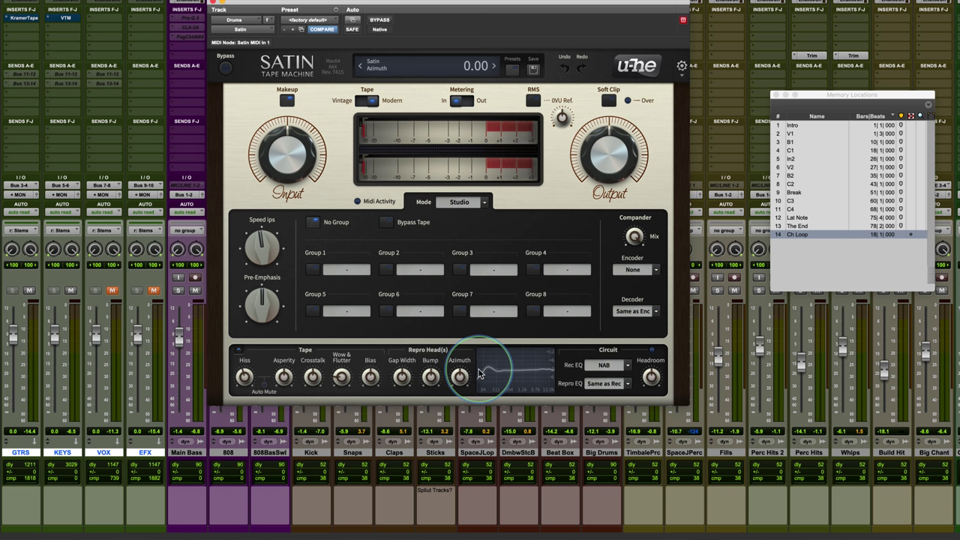
- Try a faster tape speed in Satin, return to 15.0 ips, and lower the speed below that setting
drag(262, 249, 252, 58)
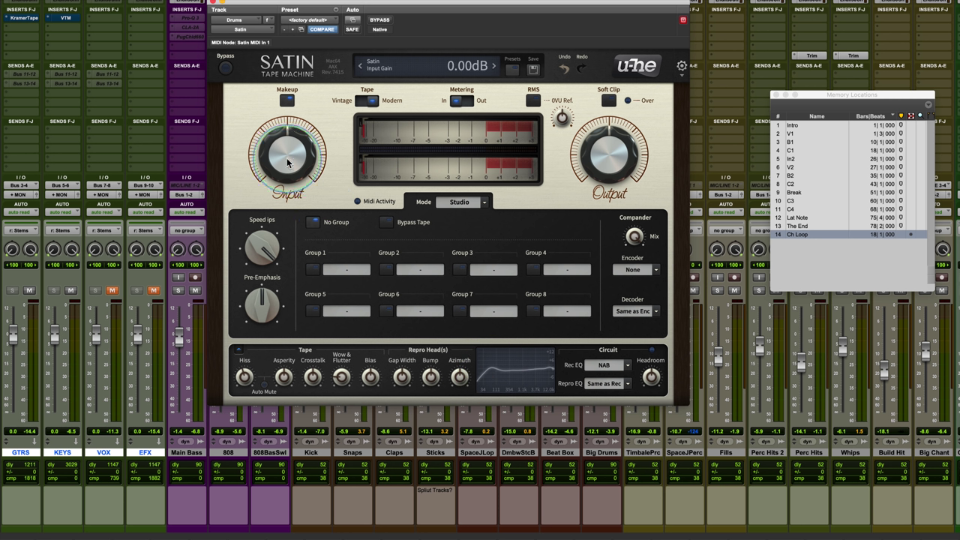
click(263, 254)
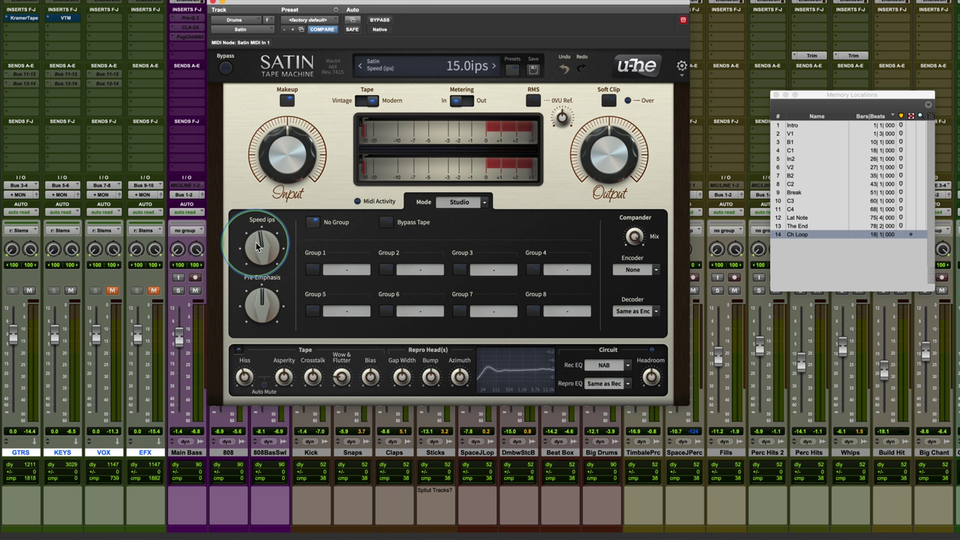
mouse_move(259, 244)
mouse_down()
mouse_move(254, 270)
mouse_move(254, 258)
mouse_up()
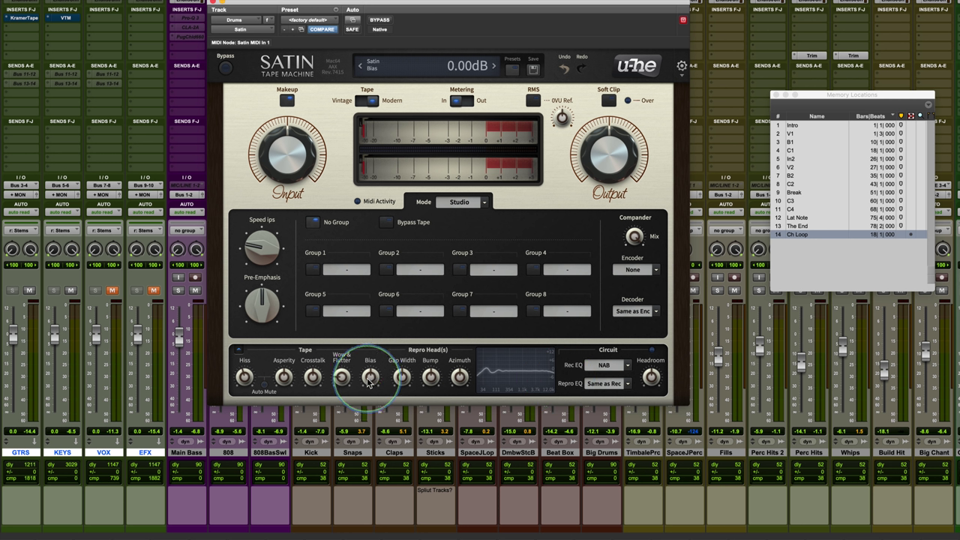
- Try different Satin bias amounts, including -1.47 dB, and reset the bias to its default
drag(370, 383, 368, 362)
drag(369, 363, 370, 379)
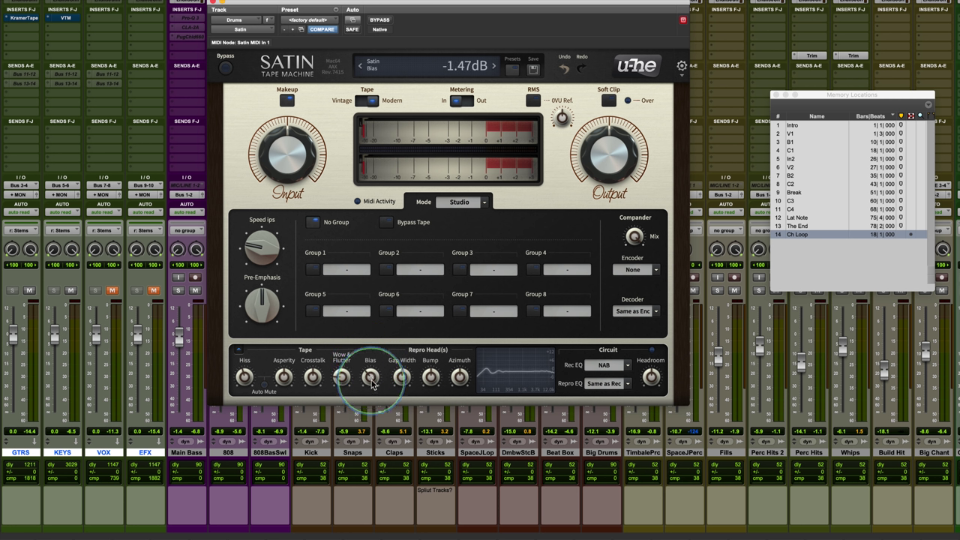
double_click(371, 379)
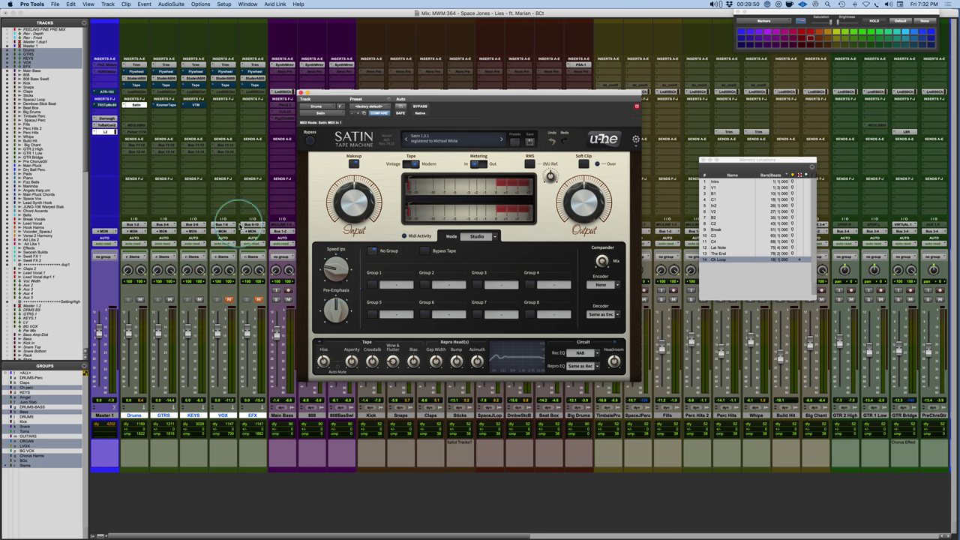
- Open T-RackS Tape Machine 80 on the Master 1 track and take it out of bypass
click(107, 104)
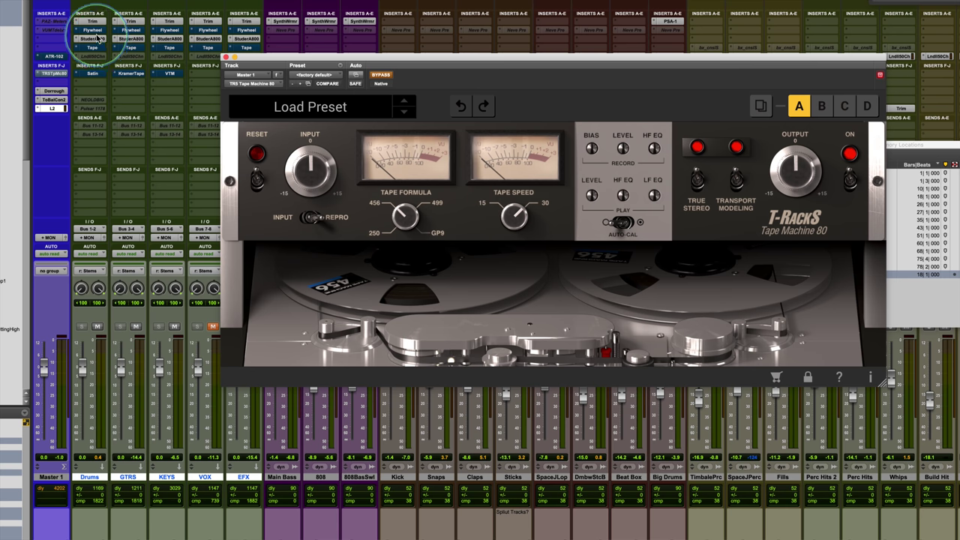
click(53, 74)
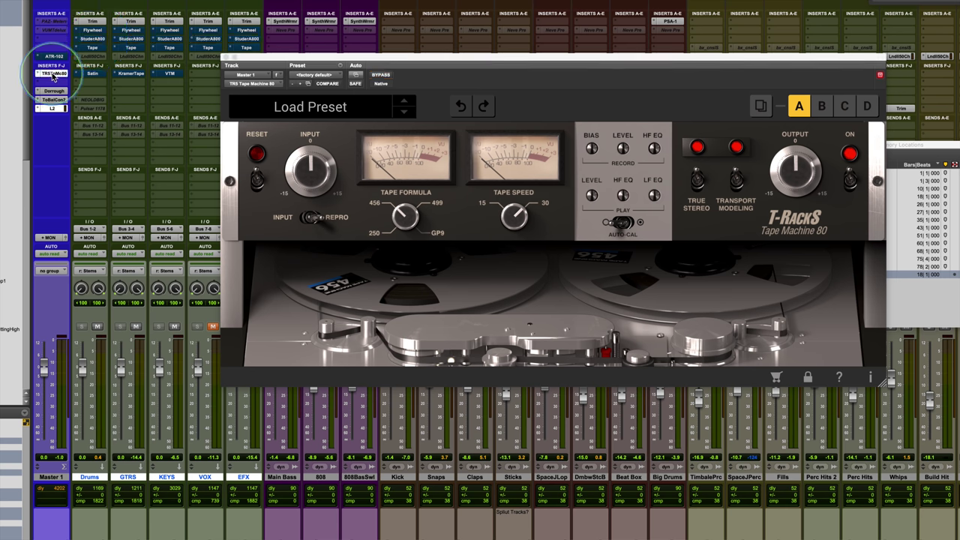
click(534, 63)
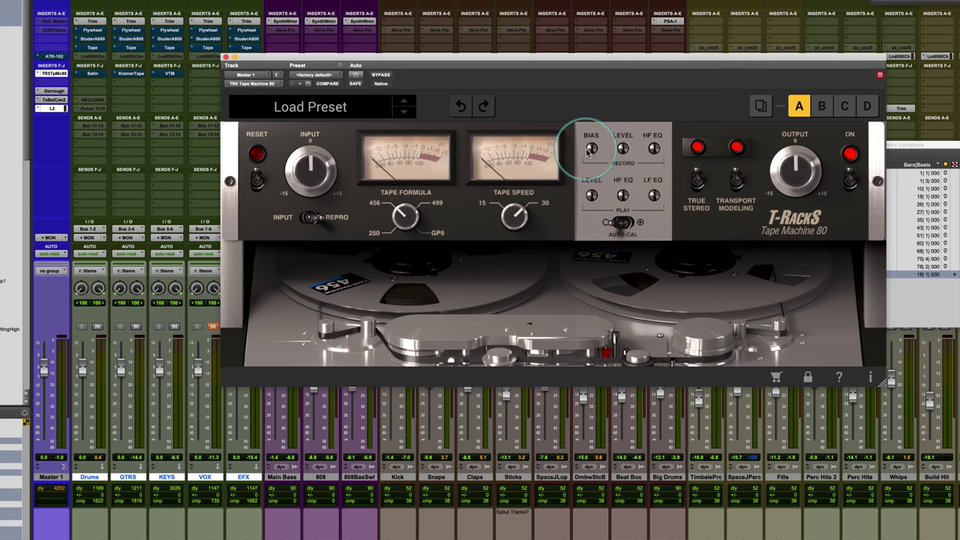
- Play the mix while raising the record bias on Tape Machine 80
mouse_move(591, 151)
key(space)
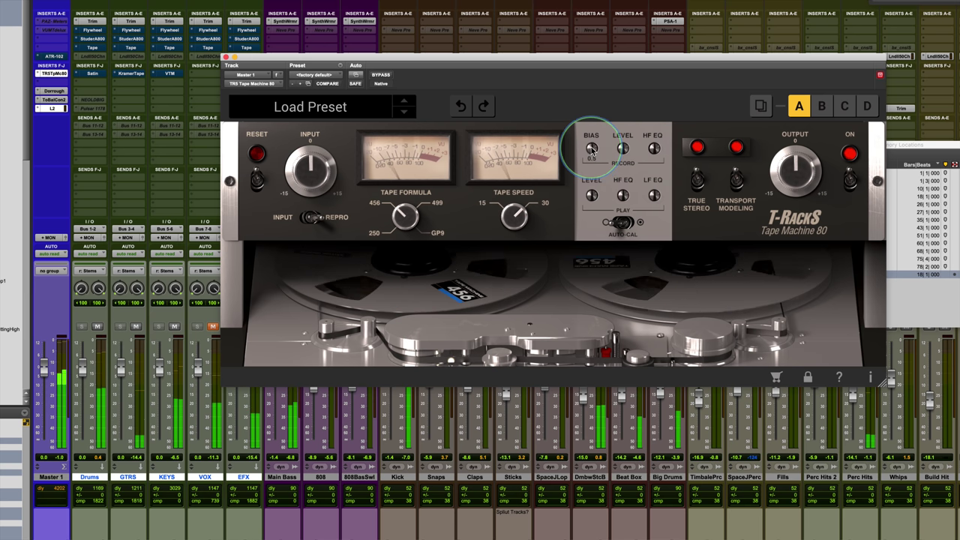
drag(591, 150, 592, 94)
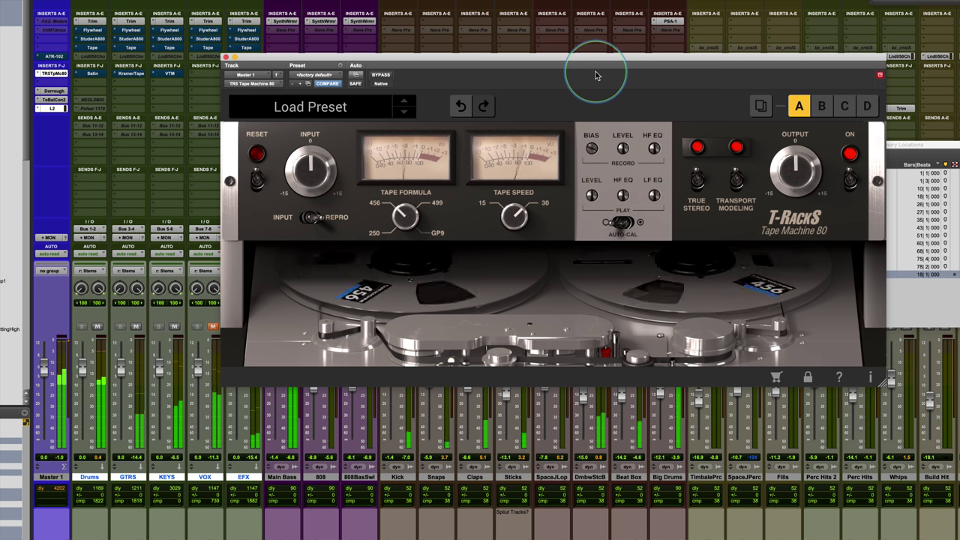
- Audition a lower Tape Machine 80 record bias of 0.3 and reset the bias to its default
mouse_move(591, 150)
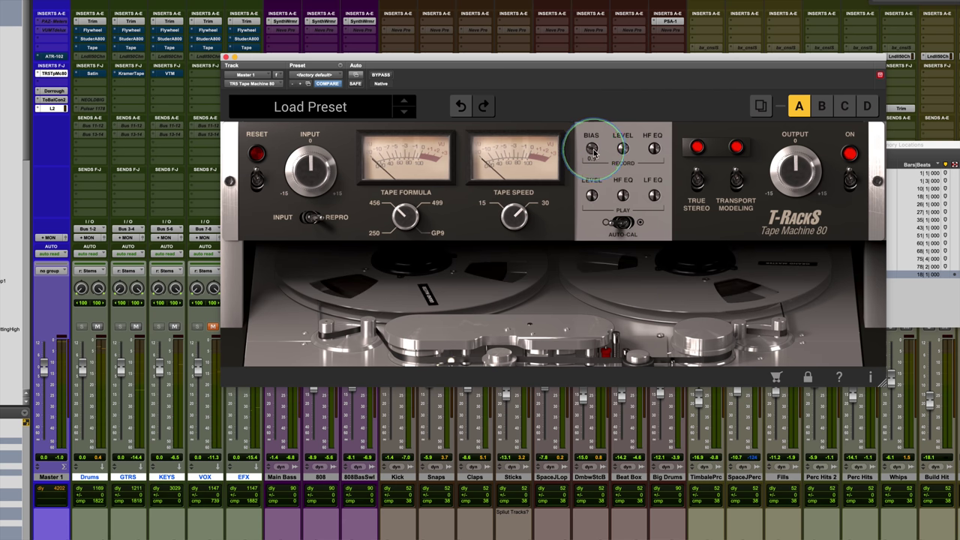
scroll(592, 150, down, 4)
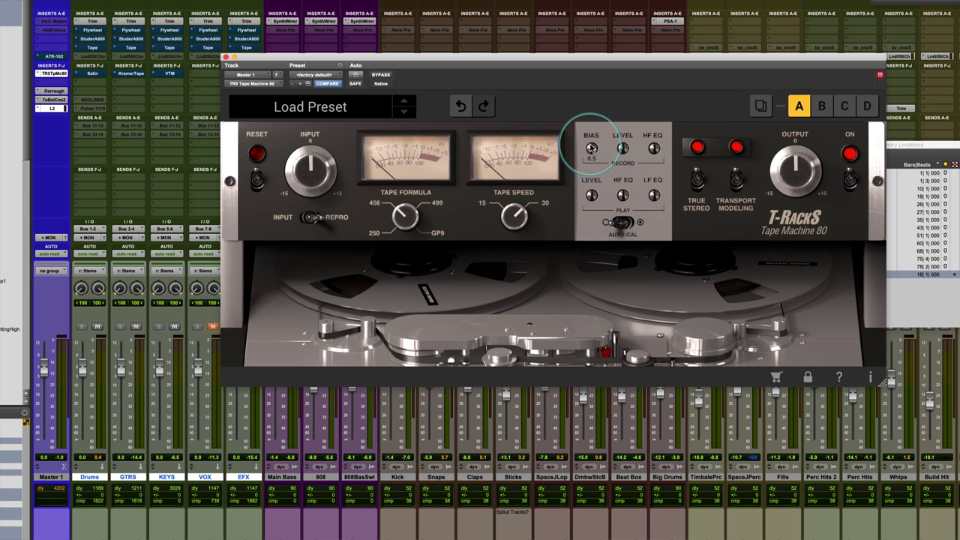
scroll(591, 148, down, 2)
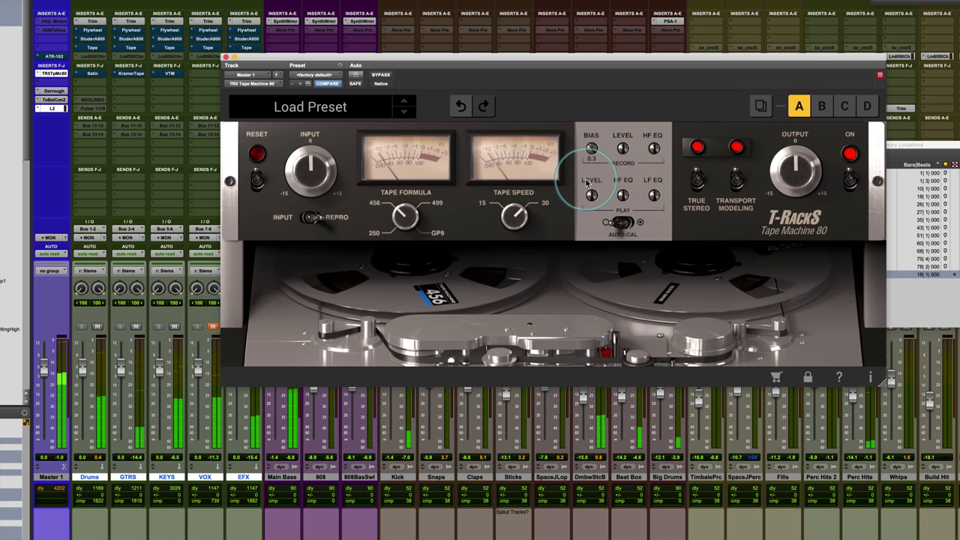
scroll(589, 180, up, 1)
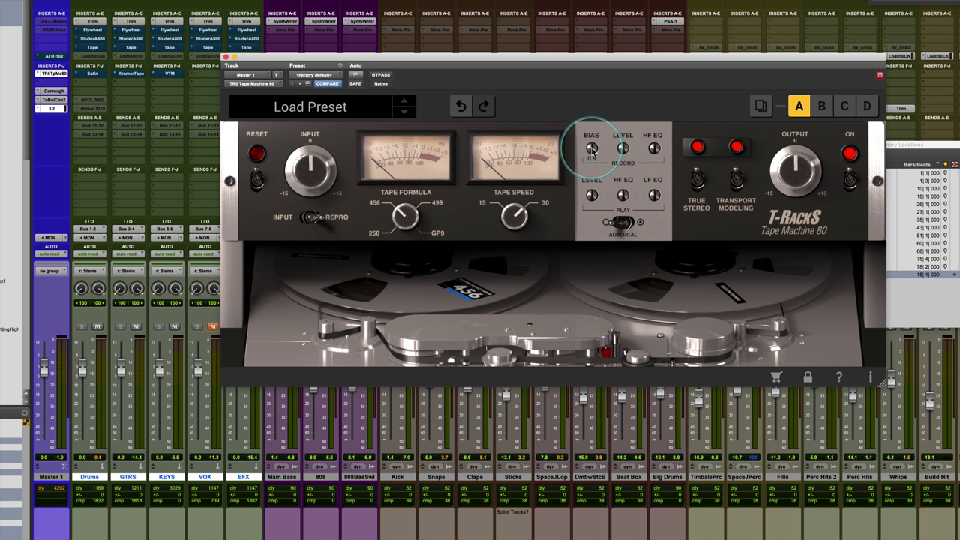
alt+click(592, 150)
drag(591, 150, 591, 152)
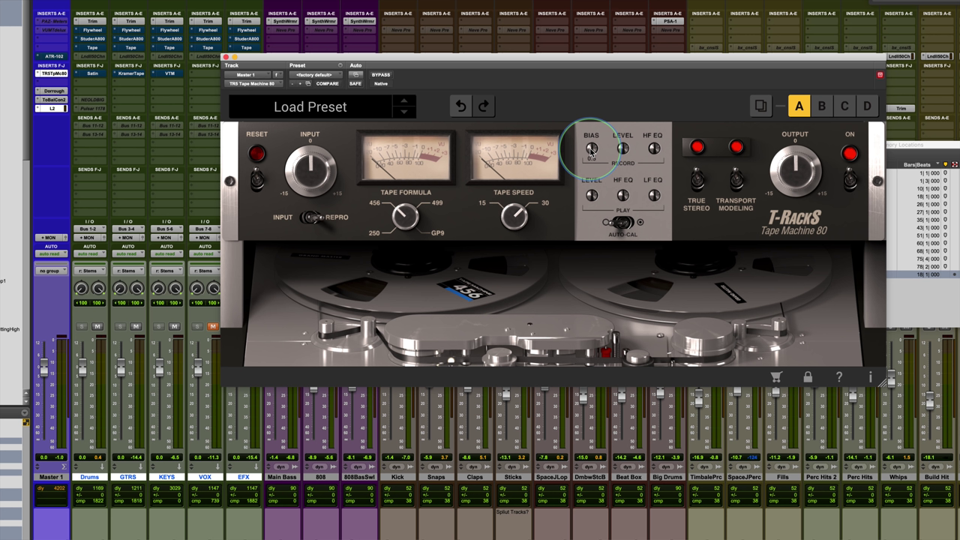